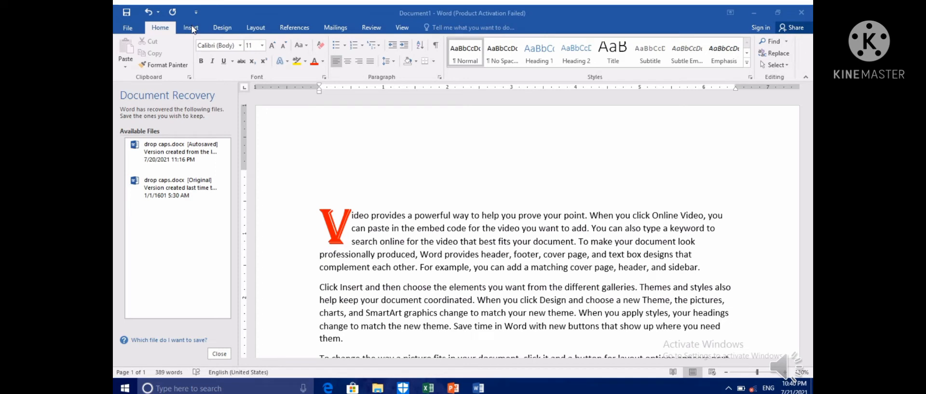
Step: Select the letter C at the start of the second paragraph, which begins "Click Insert"
{"action": "left_click", "coordinate": [192, 27]}
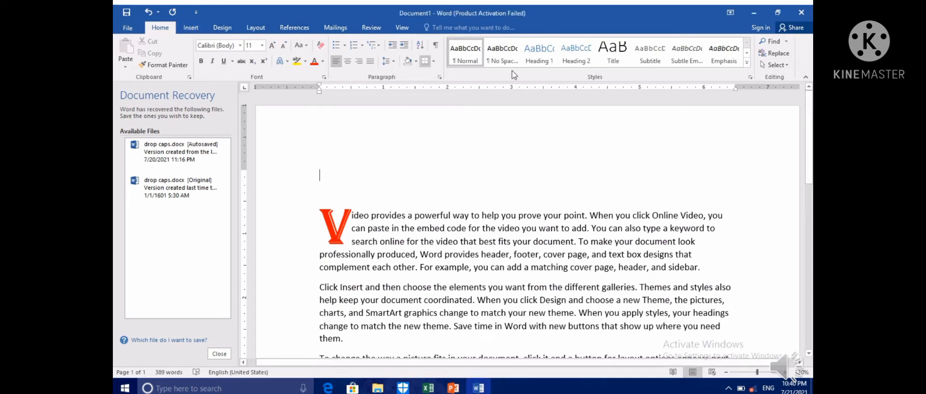
{"action": "left_click", "coordinate": [191, 27]}
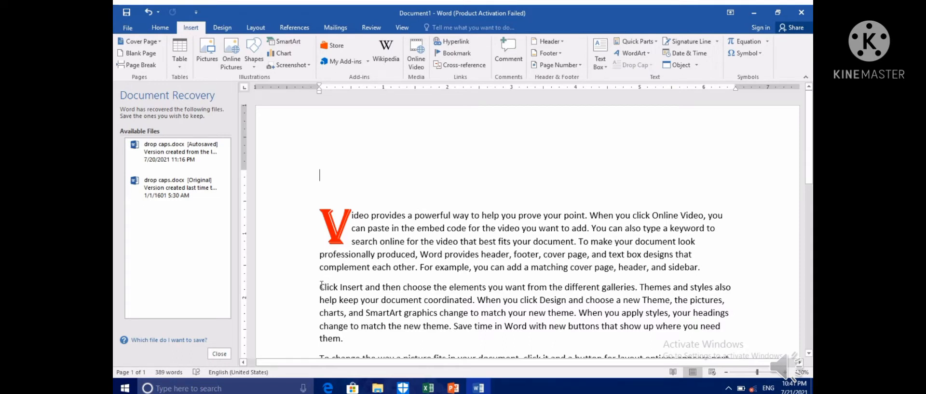
{"action": "left_click_drag", "start_coordinate": [322, 286], "coordinate": [325, 290]}
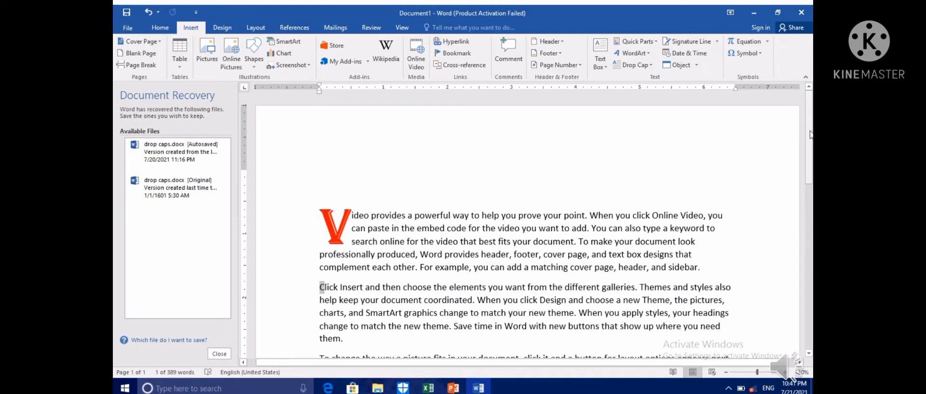
{"action": "left_click_drag", "start_coordinate": [812, 132], "coordinate": [810, 166]}
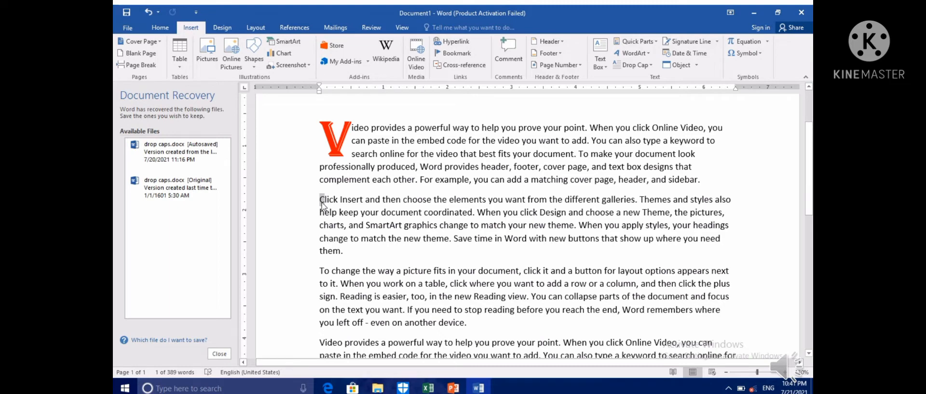
{"action": "left_click", "coordinate": [161, 29]}
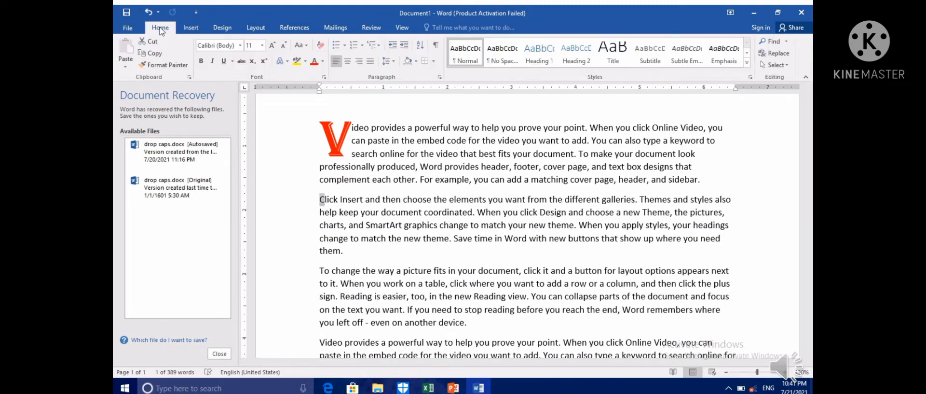
{"action": "left_click", "coordinate": [263, 45]}
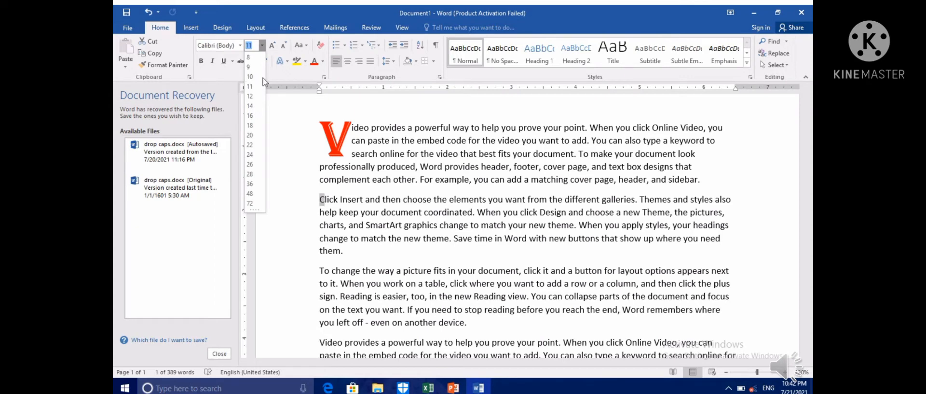
{"action": "left_click", "coordinate": [308, 135]}
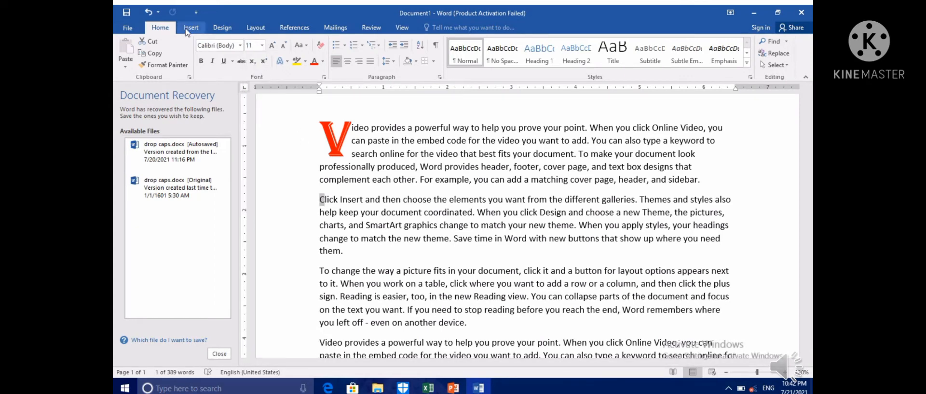
Step: Apply a Dropped drop cap to the selected C of the second paragraph
{"action": "left_click", "coordinate": [188, 29]}
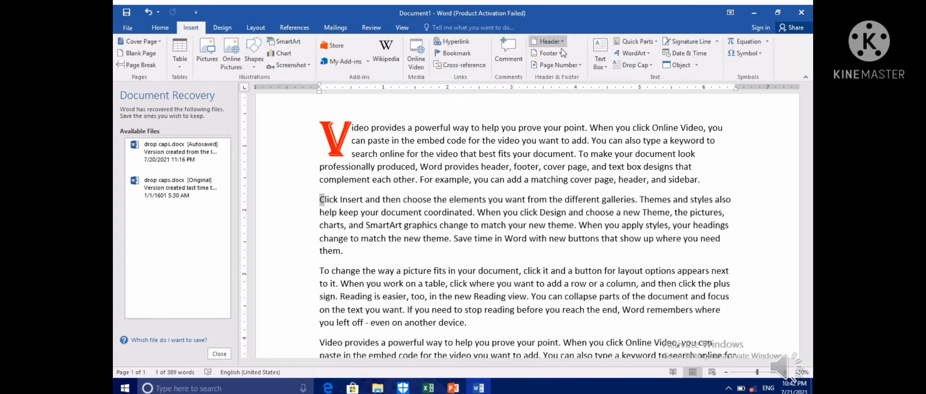
{"action": "left_click", "coordinate": [651, 65]}
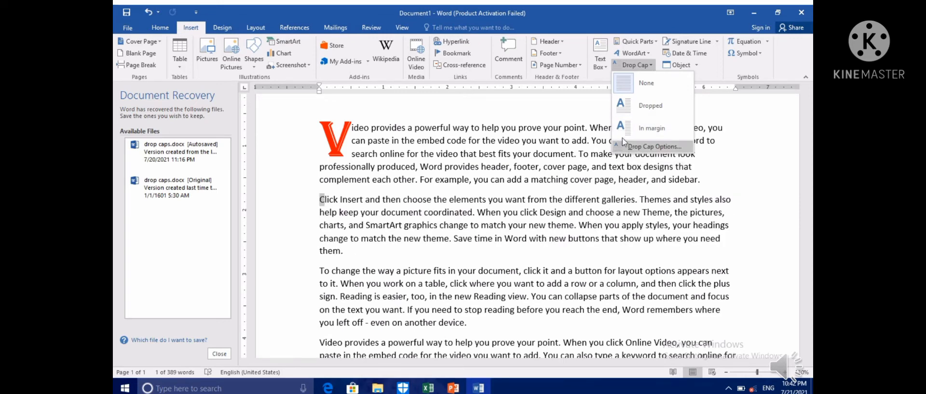
{"action": "left_click", "coordinate": [649, 128]}
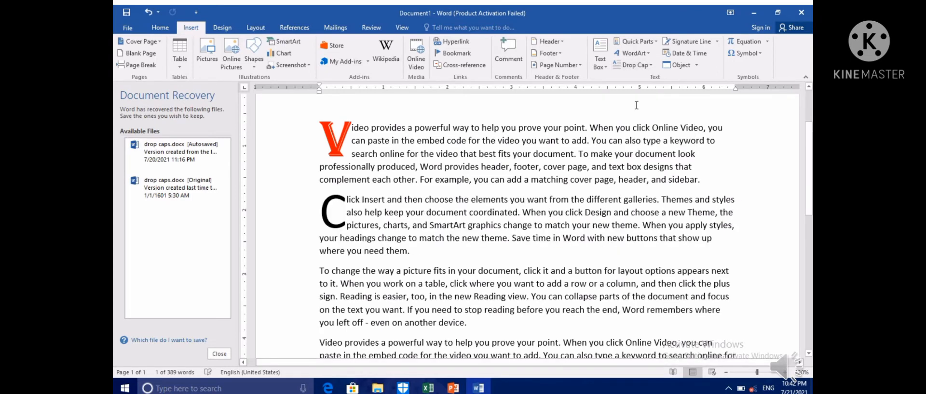
Step: Try the In margin position for the C drop cap and set it back to Dropped
{"action": "left_click", "coordinate": [635, 64]}
{"action": "left_click", "coordinate": [652, 128]}
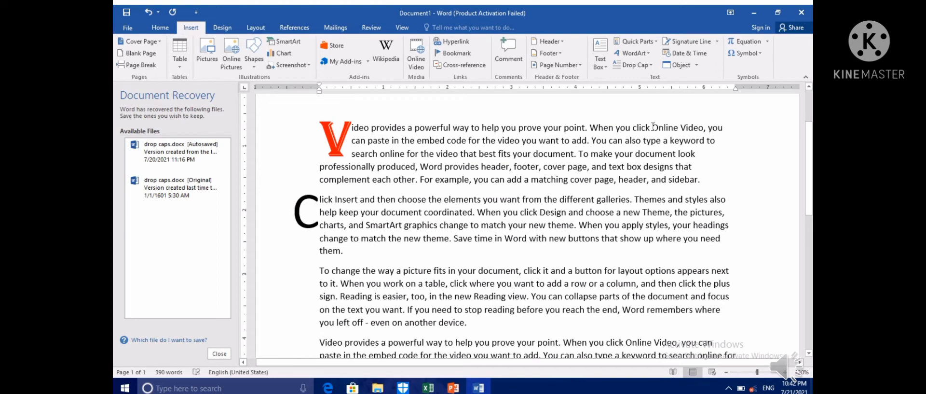
{"action": "left_click", "coordinate": [636, 64]}
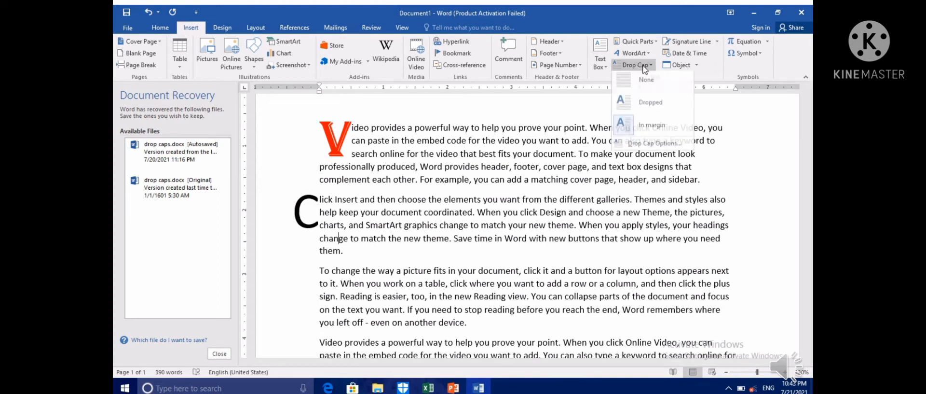
{"action": "left_click", "coordinate": [646, 103]}
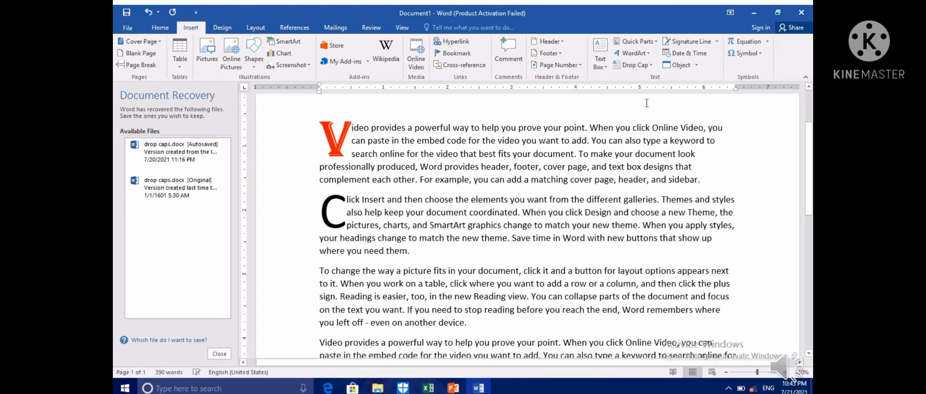
Step: Set the C drop cap's options to Dropped position, Algerian font, 2 lines to drop and 0.1" distance from text
{"action": "left_click", "coordinate": [648, 64]}
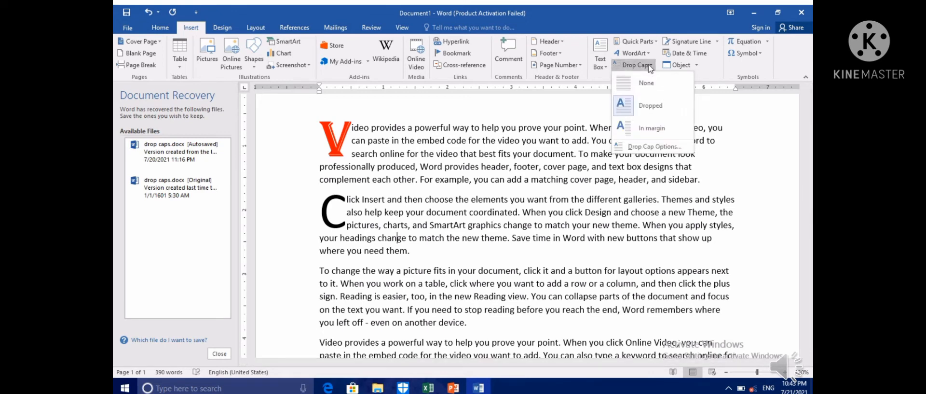
{"action": "left_click", "coordinate": [655, 146]}
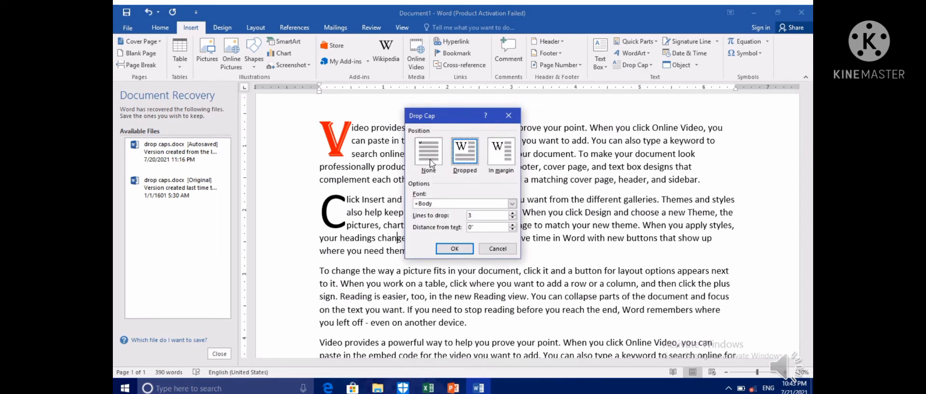
{"action": "left_click", "coordinate": [428, 153]}
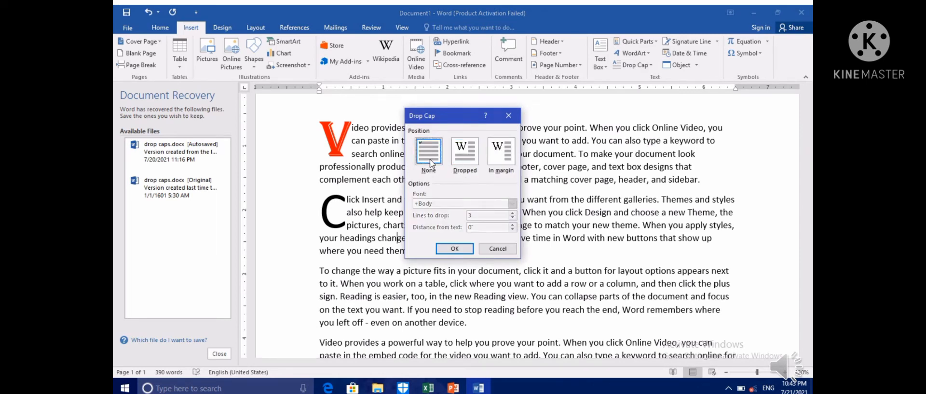
{"action": "left_click", "coordinate": [466, 160]}
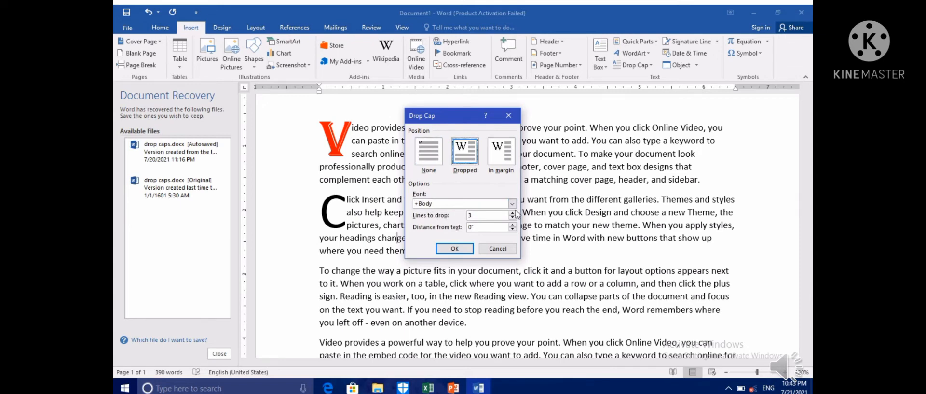
{"action": "left_click", "coordinate": [512, 203]}
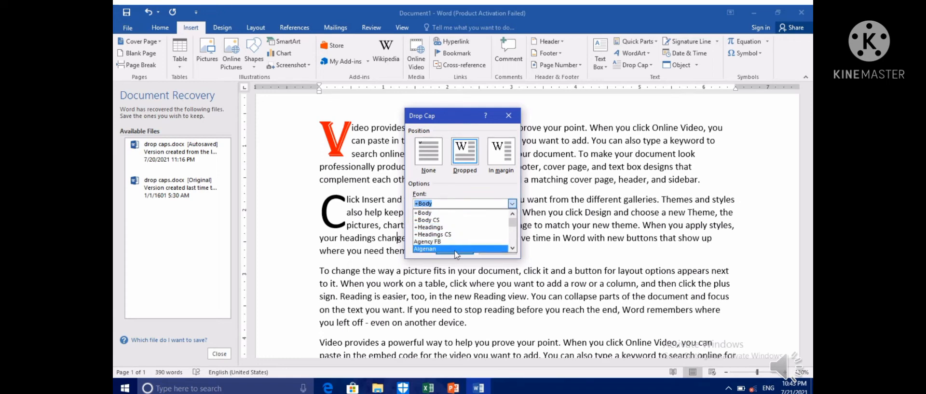
{"action": "left_click", "coordinate": [455, 249]}
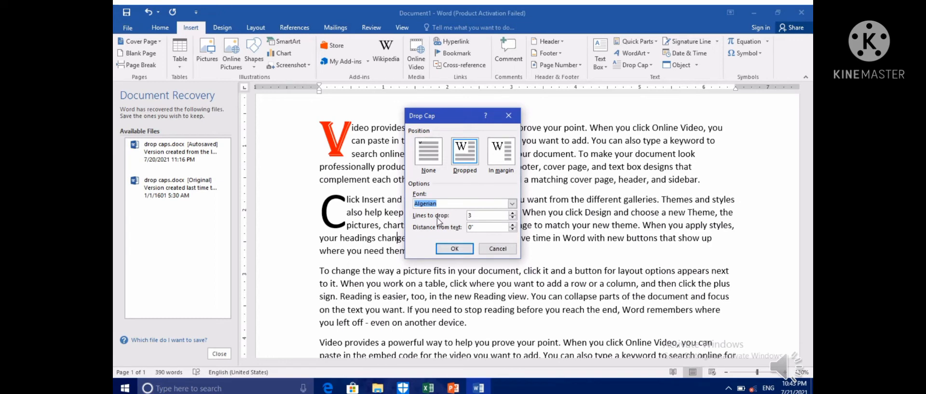
{"action": "left_click", "coordinate": [513, 217]}
{"action": "left_click", "coordinate": [454, 249]}
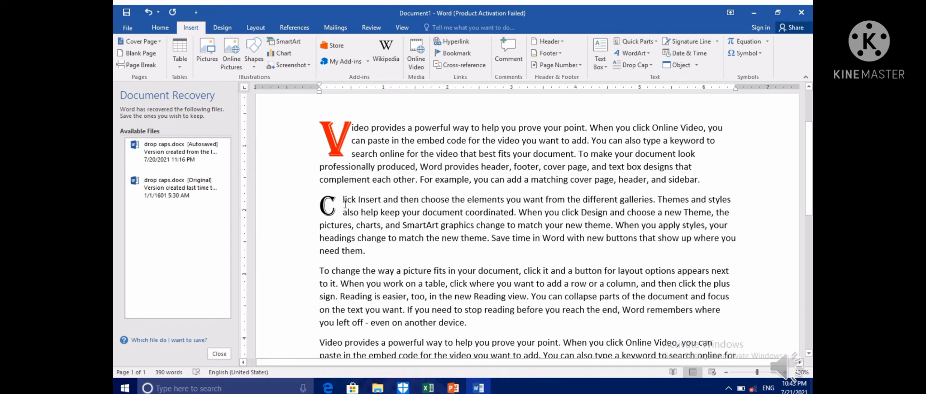
Step: Set the second paragraph's C drop cap to drop 3 lines
{"action": "left_click", "coordinate": [330, 205]}
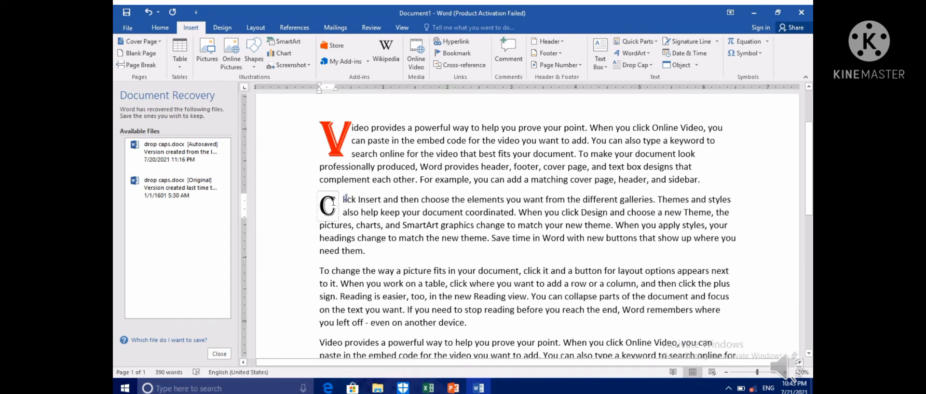
{"action": "left_click", "coordinate": [646, 65]}
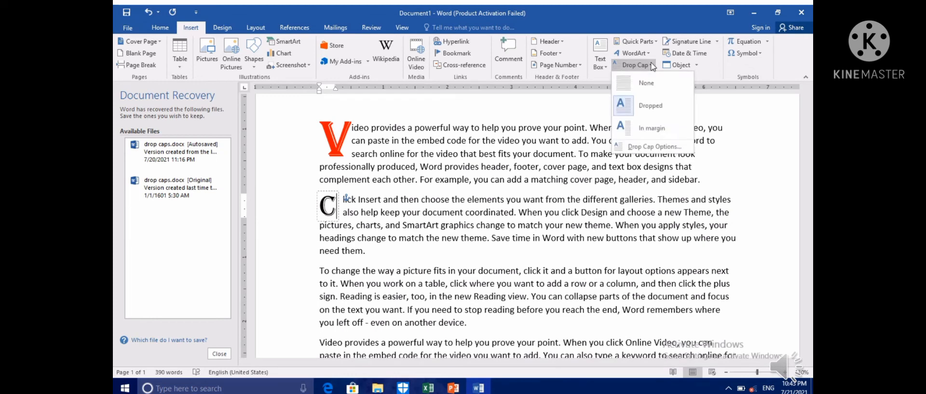
{"action": "left_click", "coordinate": [651, 146]}
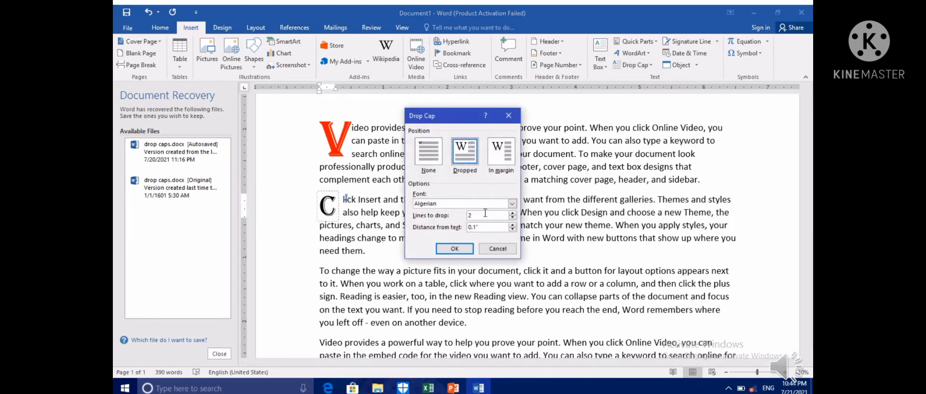
{"action": "left_click", "coordinate": [512, 212]}
{"action": "left_click", "coordinate": [454, 248]}
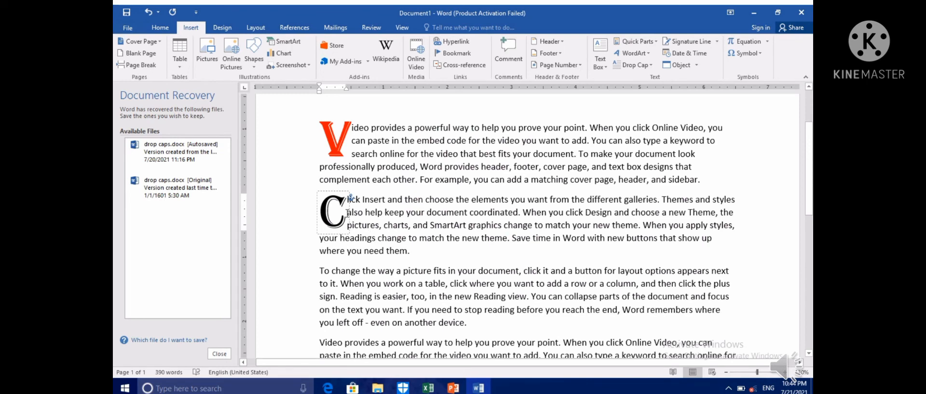
Step: Apply the red font color to the C drop cap of the second paragraph
{"action": "left_click", "coordinate": [170, 30]}
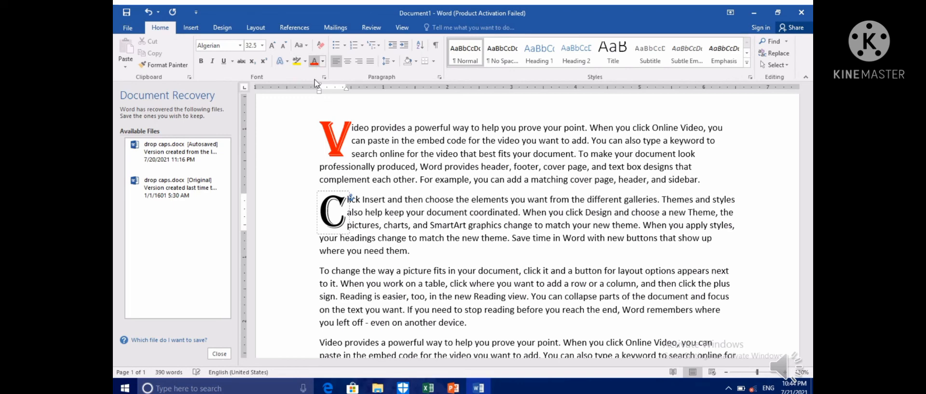
{"action": "left_click", "coordinate": [340, 193]}
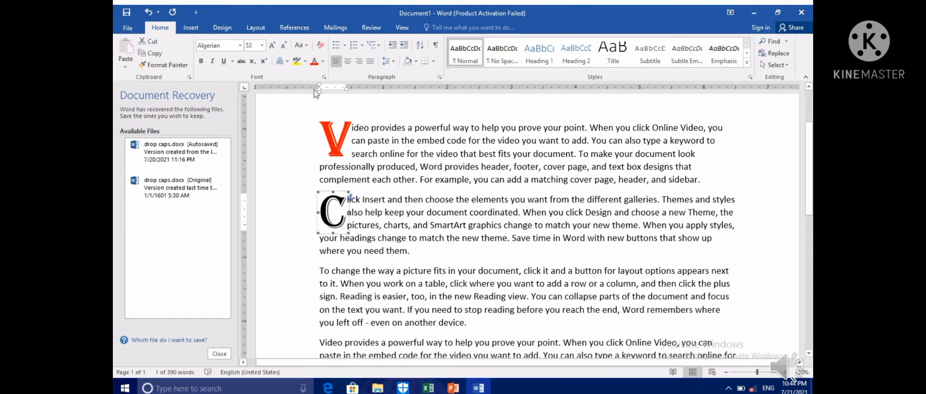
{"action": "left_click", "coordinate": [314, 62]}
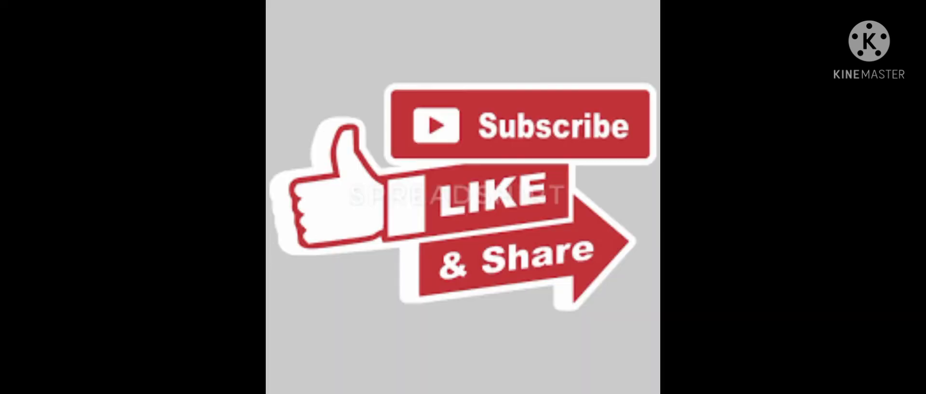